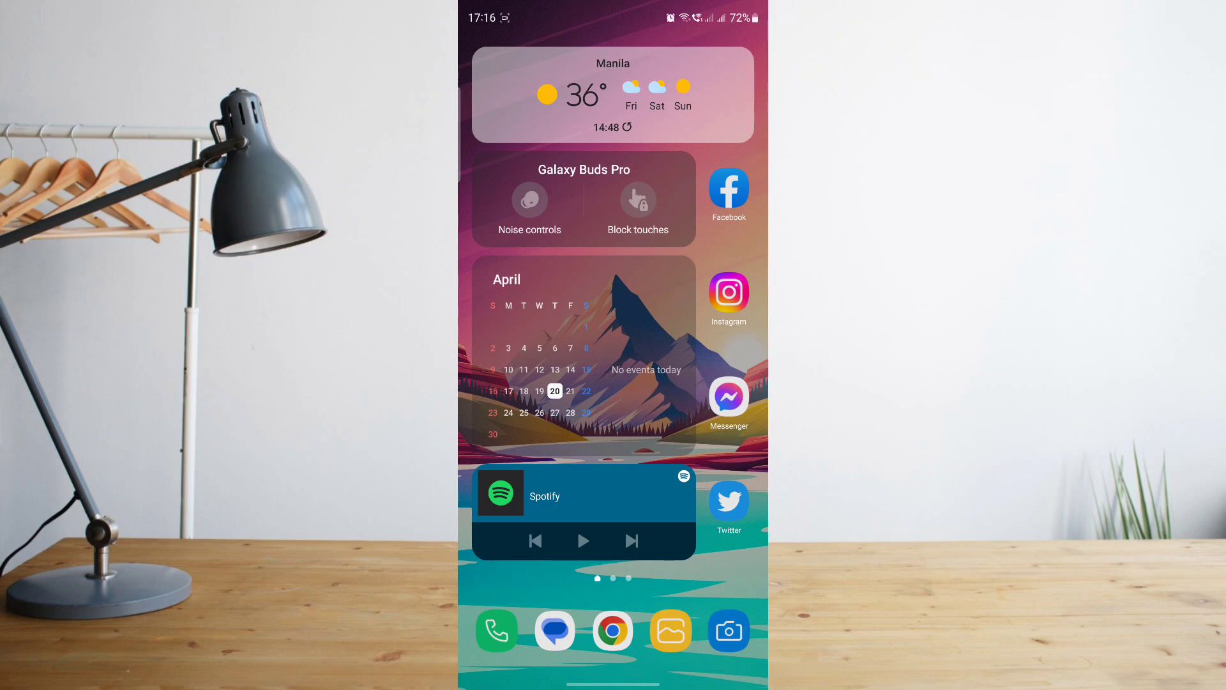
Launch Messenger and show its side menu, briefly visiting the account switcher first.
{"action": "left_click", "coordinate": [729, 398]}
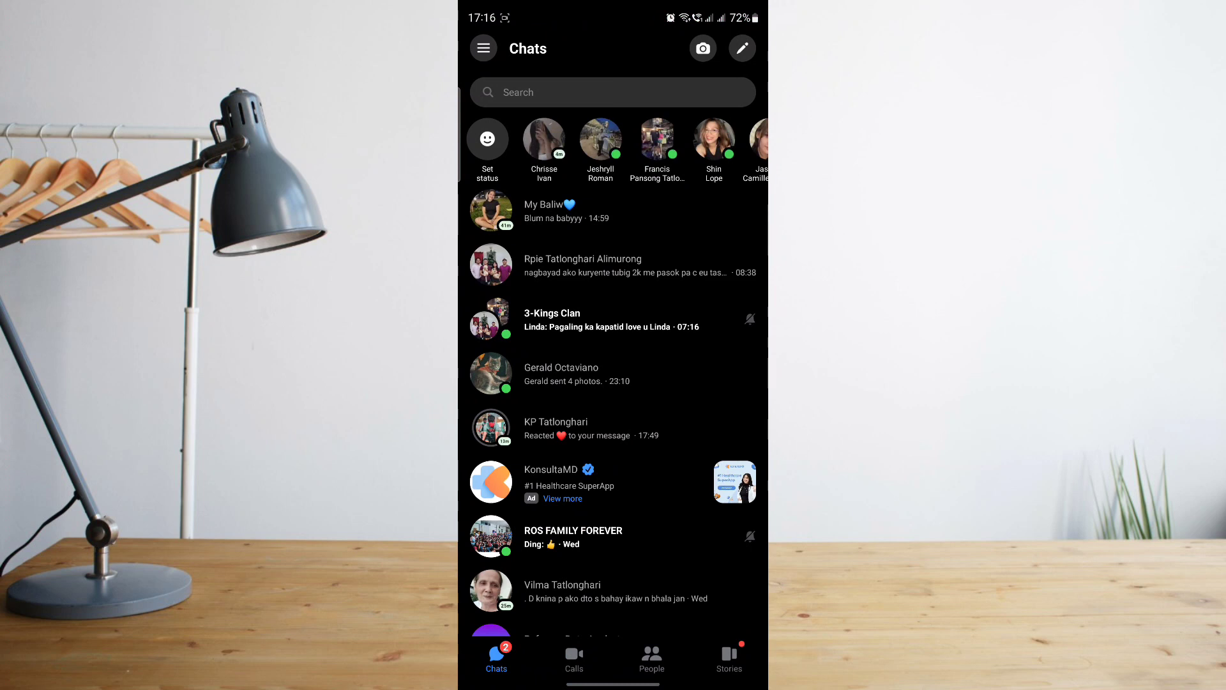
{"action": "left_click", "coordinate": [484, 48]}
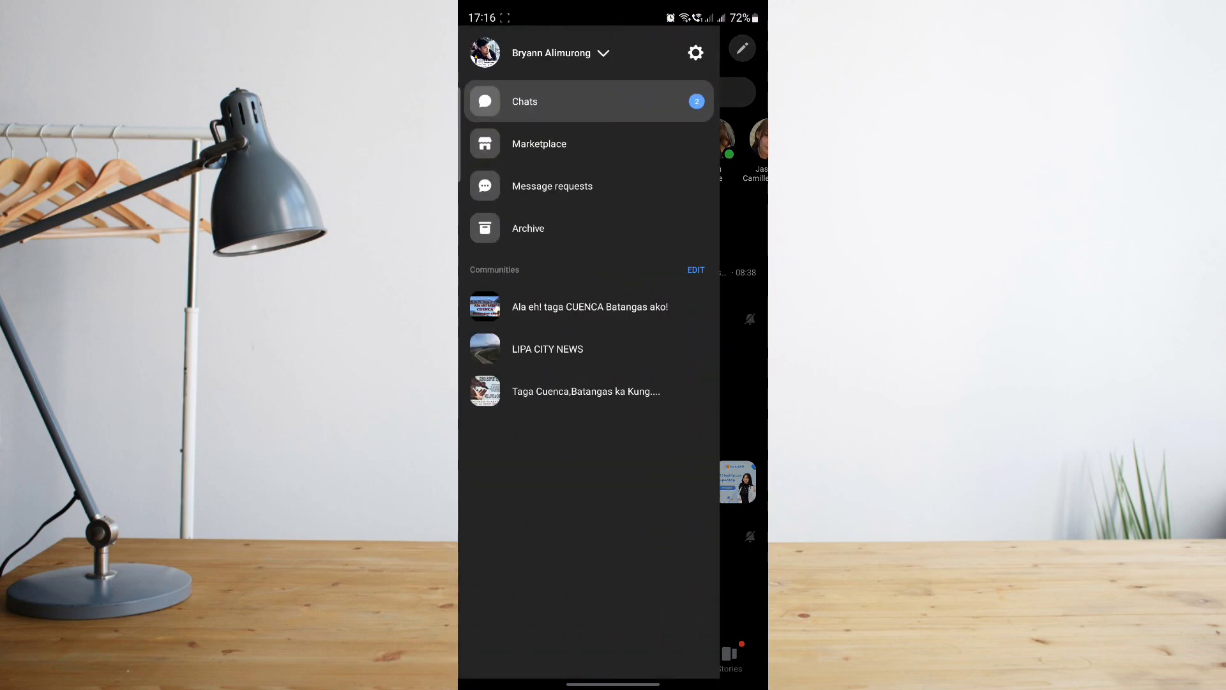
{"action": "left_click", "coordinate": [551, 53]}
{"action": "left_click_drag", "start_coordinate": [761, 198], "coordinate": [749, 181]}
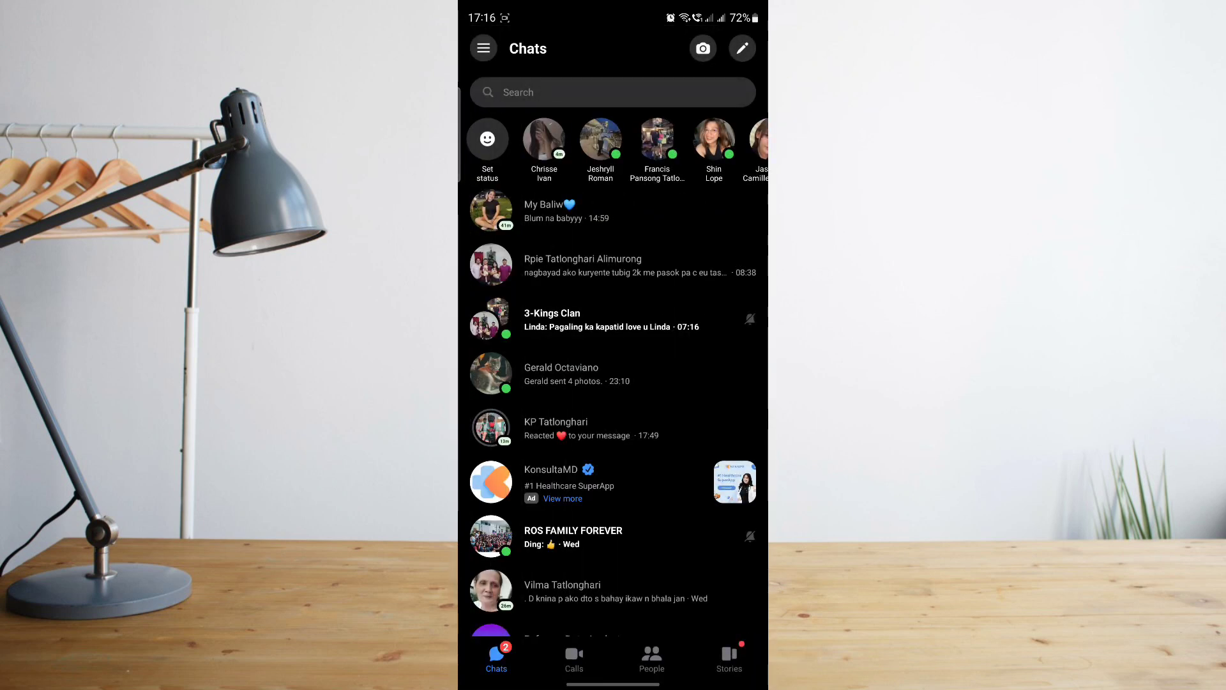
{"action": "left_click", "coordinate": [484, 48]}
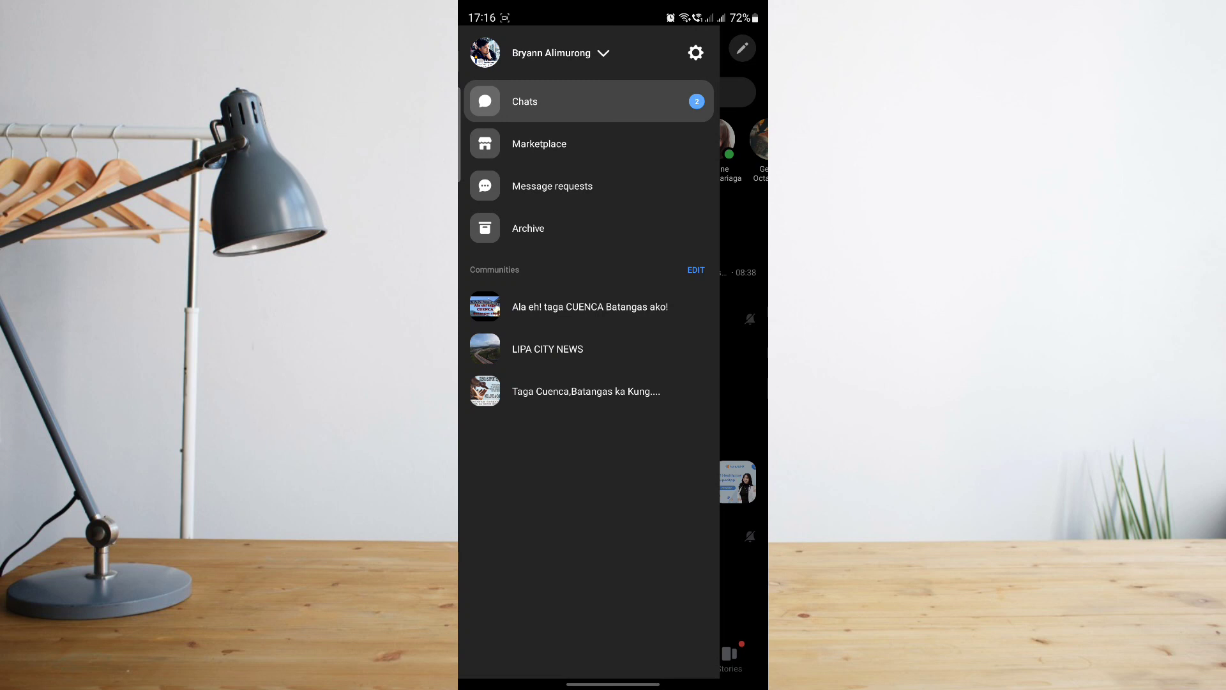
Go from the Me page down to the Facebook account settings.
{"action": "left_click", "coordinate": [696, 52]}
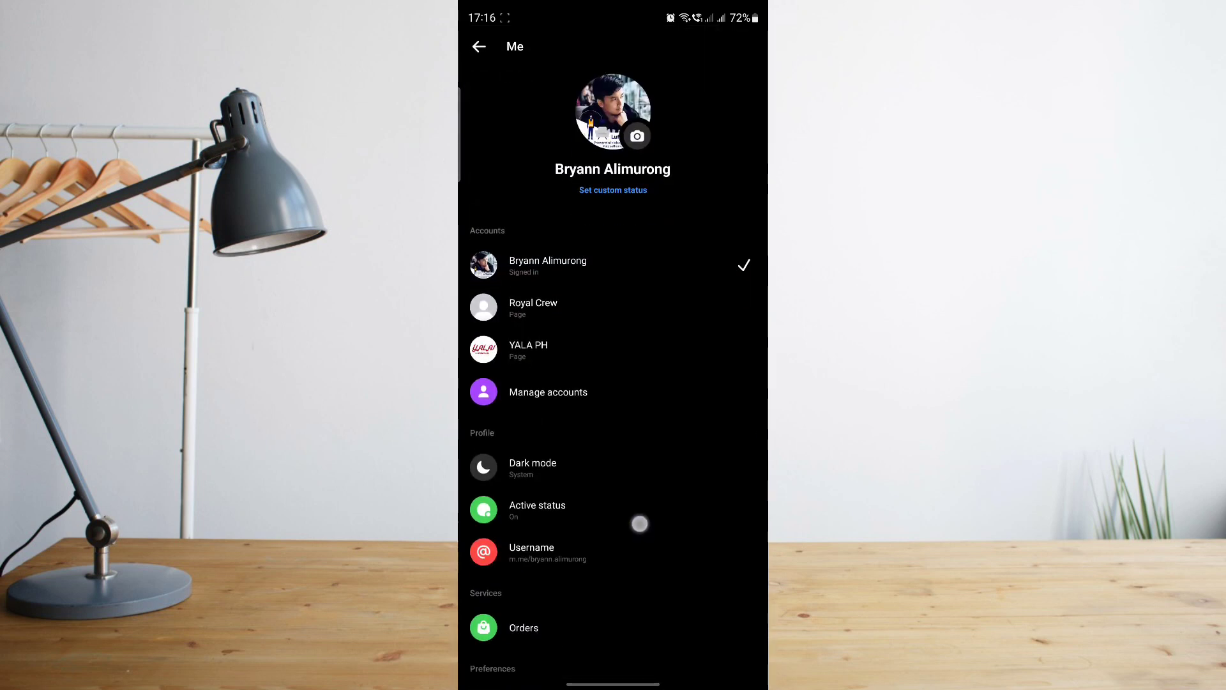
{"action": "left_click_drag", "start_coordinate": [639, 520], "coordinate": [652, 303]}
{"action": "left_click_drag", "start_coordinate": [648, 507], "coordinate": [664, 337]}
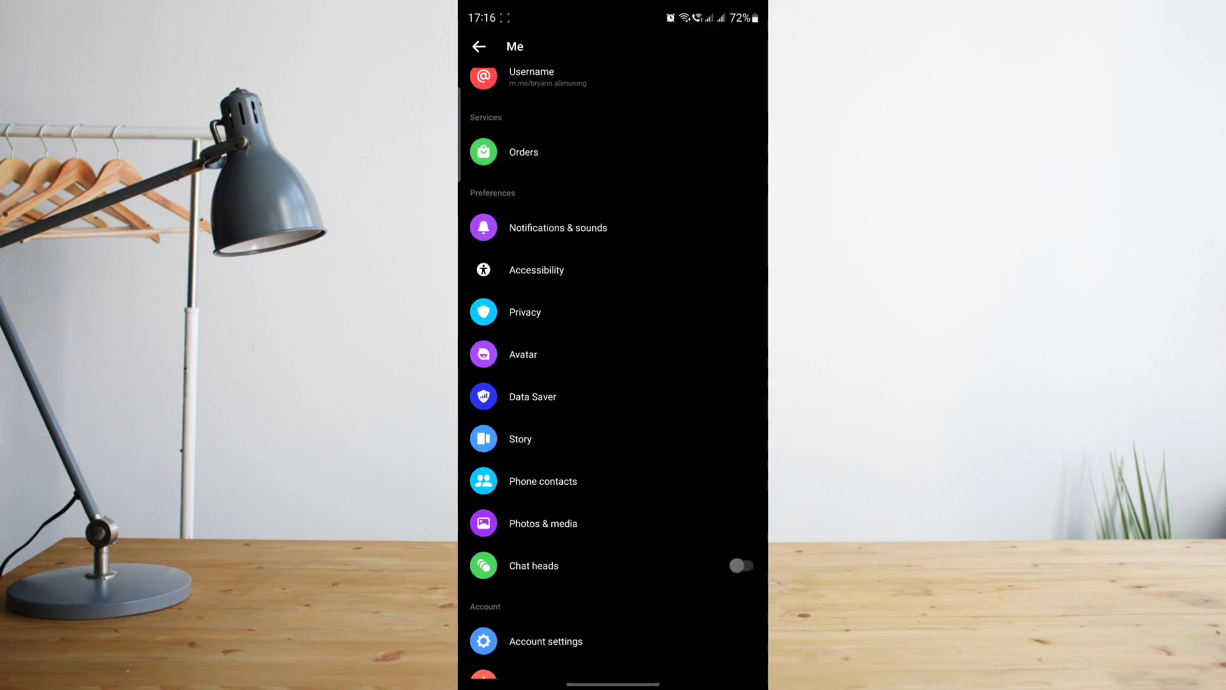
{"action": "left_click_drag", "start_coordinate": [663, 402], "coordinate": [673, 247]}
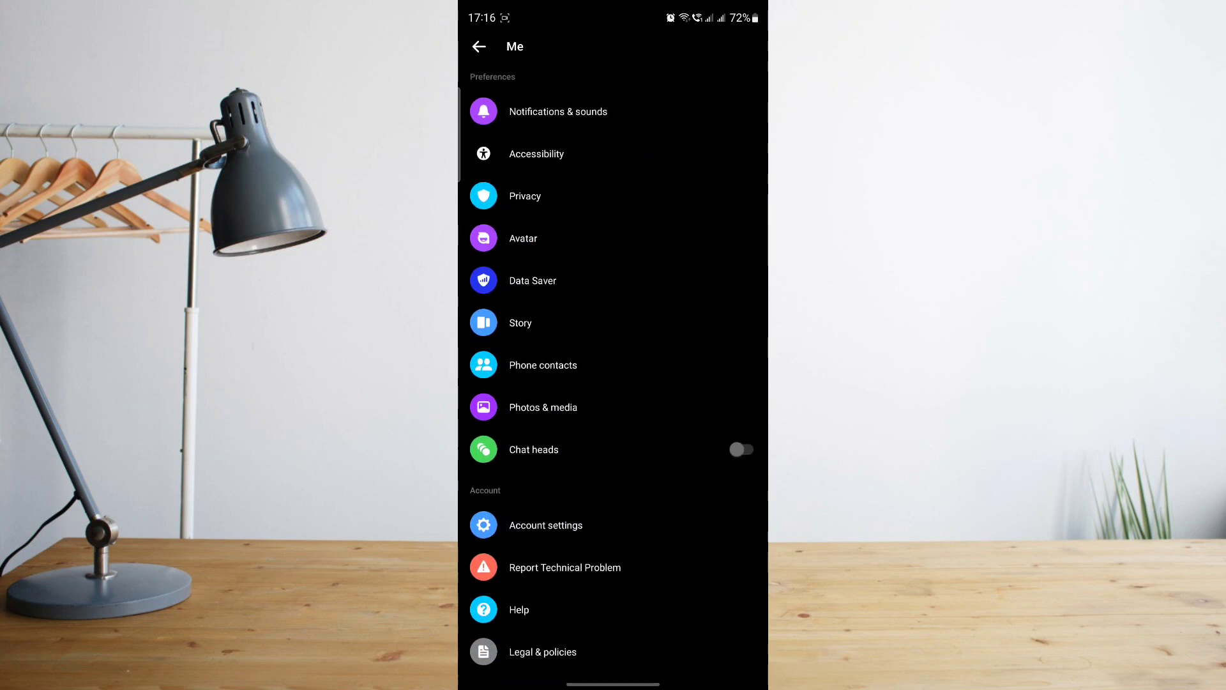
{"action": "left_click", "coordinate": [594, 525]}
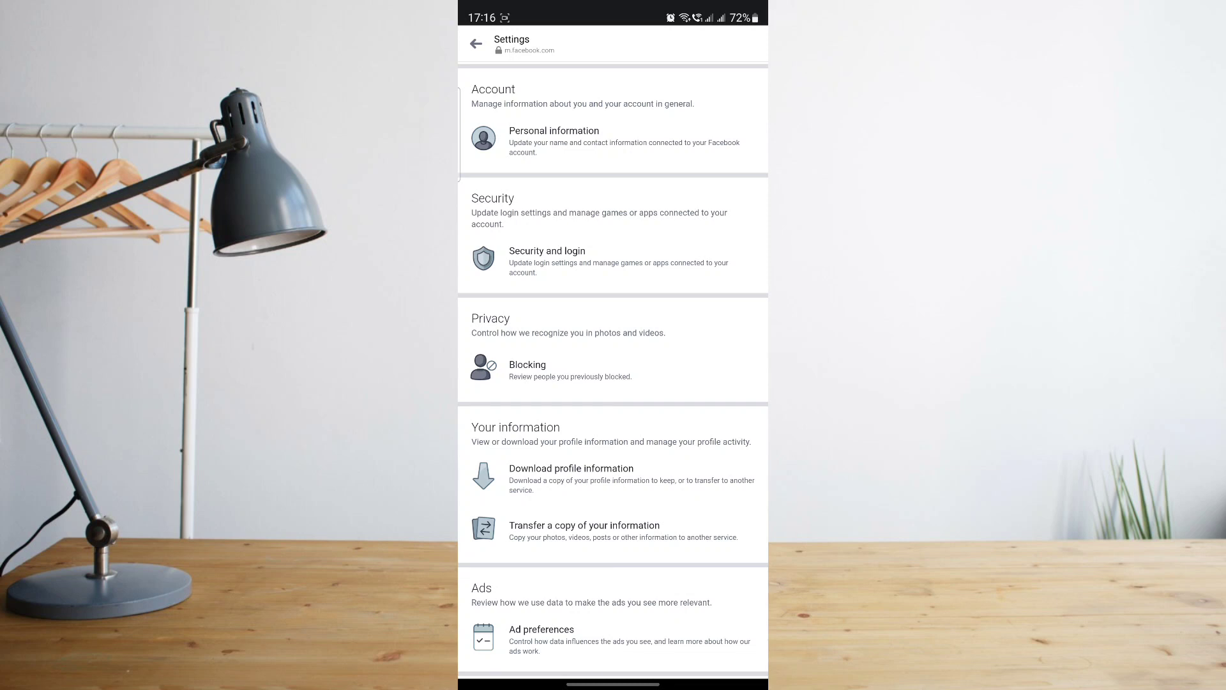
Reach Manage Account via the Personal information settings.
{"action": "left_click", "coordinate": [684, 132]}
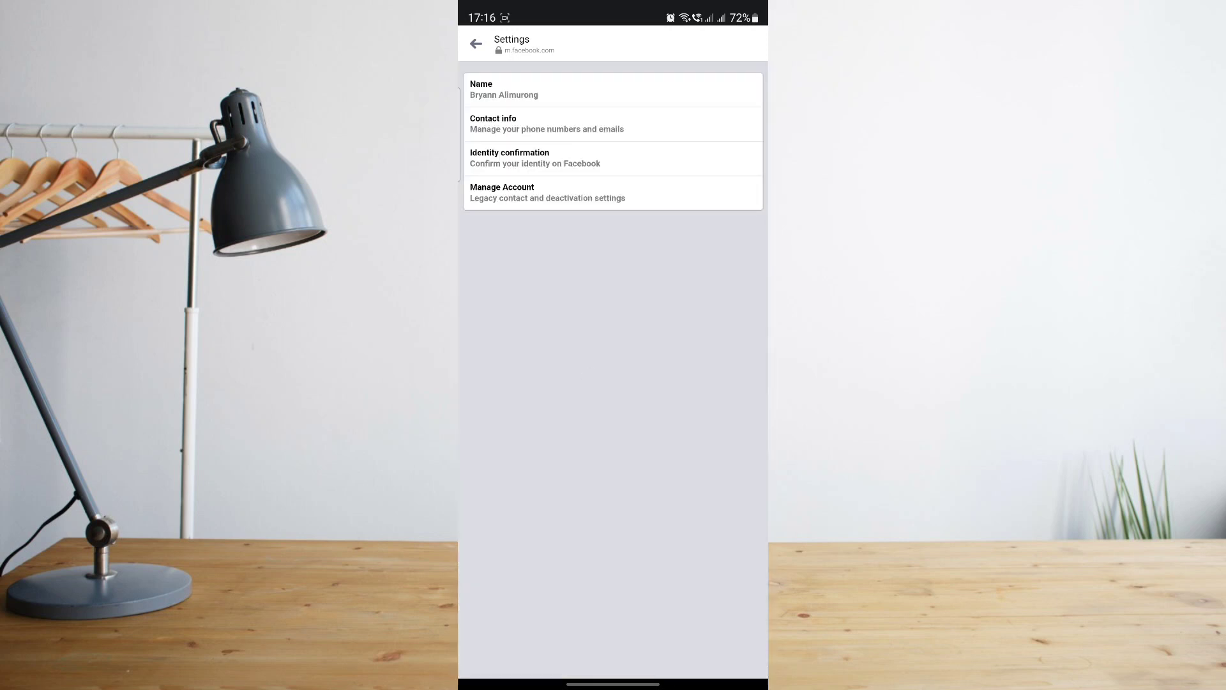
{"action": "mouse_move", "coordinate": [690, 225]}
{"action": "left_mouse_down"}
{"action": "mouse_move", "coordinate": [689, 128]}
{"action": "mouse_move", "coordinate": [654, 271]}
{"action": "left_mouse_up"}
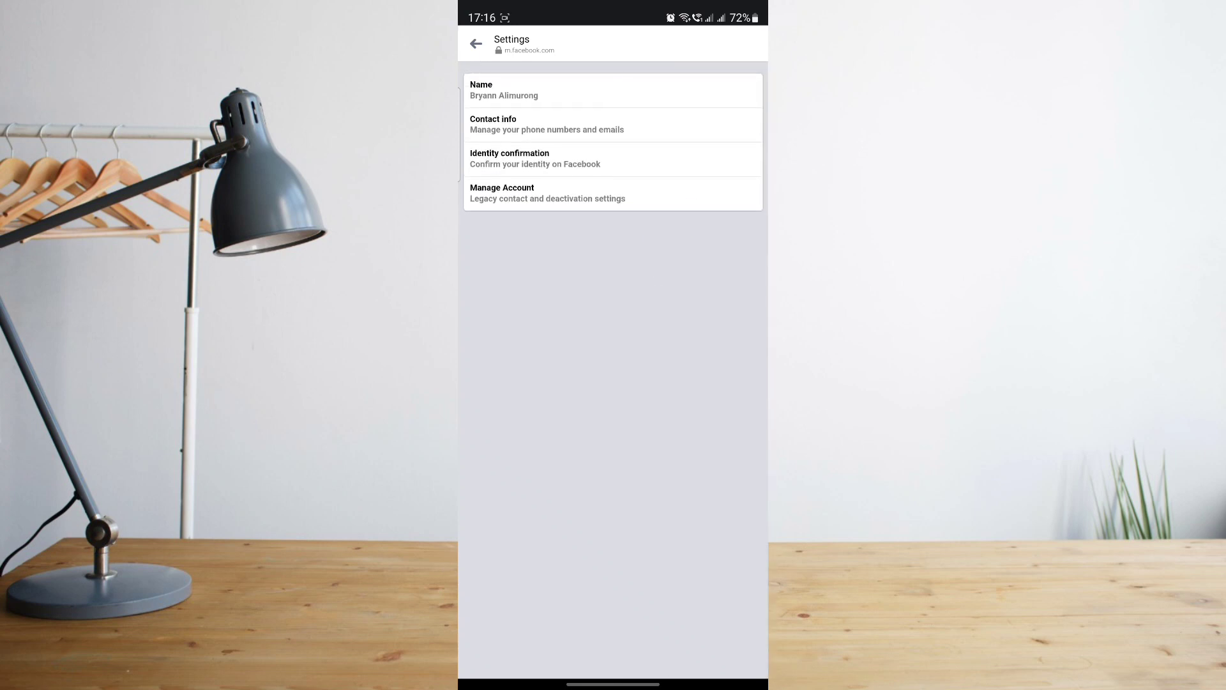
{"action": "left_click", "coordinate": [656, 188]}
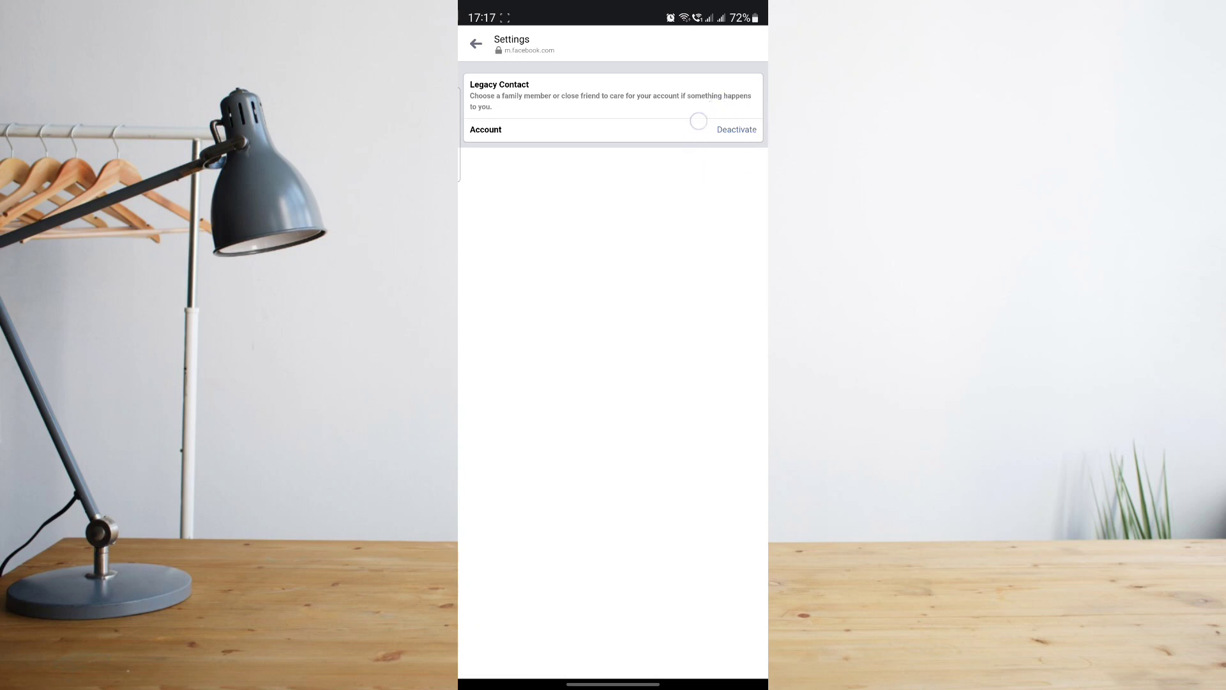
Begin deactivation, choose 'This is temporary. I'll be back.' and continue.
{"action": "left_click", "coordinate": [736, 129]}
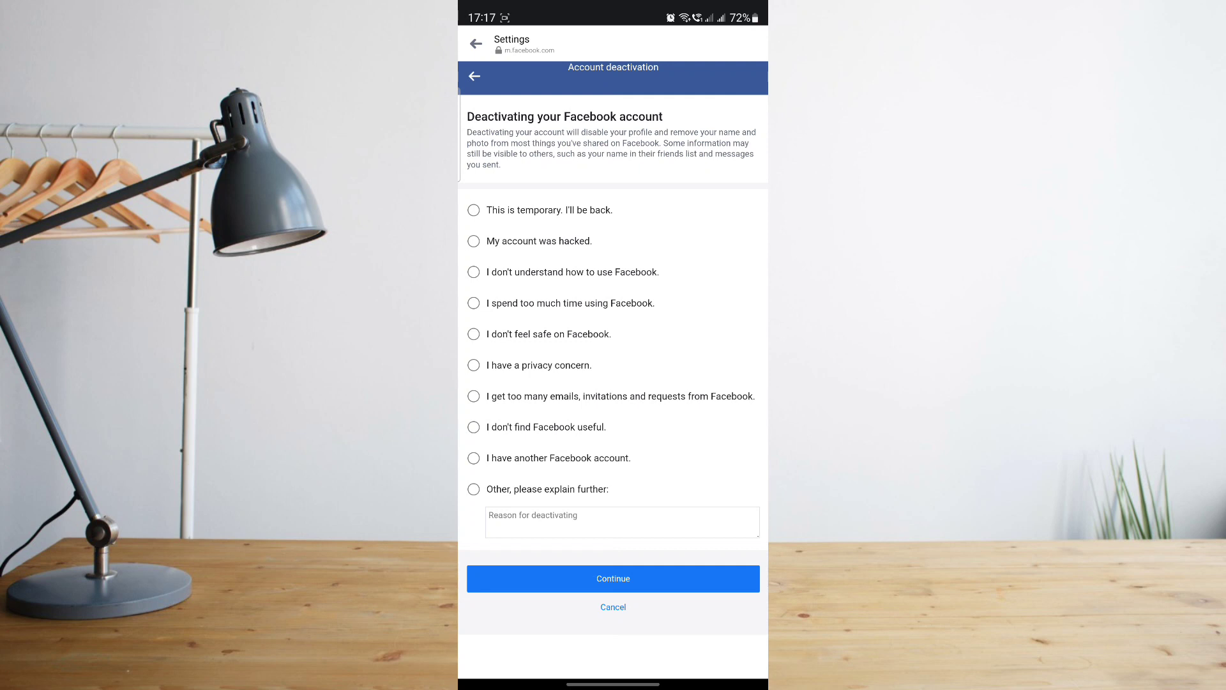
{"action": "left_click", "coordinate": [555, 213]}
{"action": "left_click", "coordinate": [652, 579]}
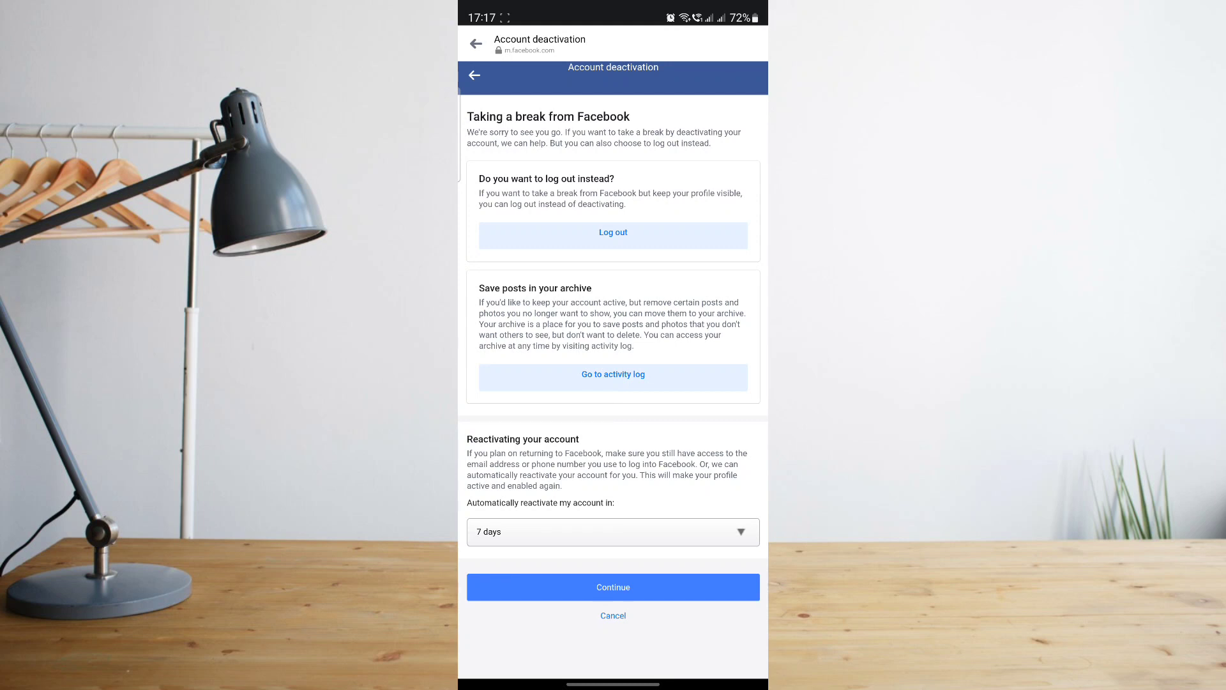
Review the reactivation periods and keep 7 days selected.
{"action": "left_click", "coordinate": [613, 531]}
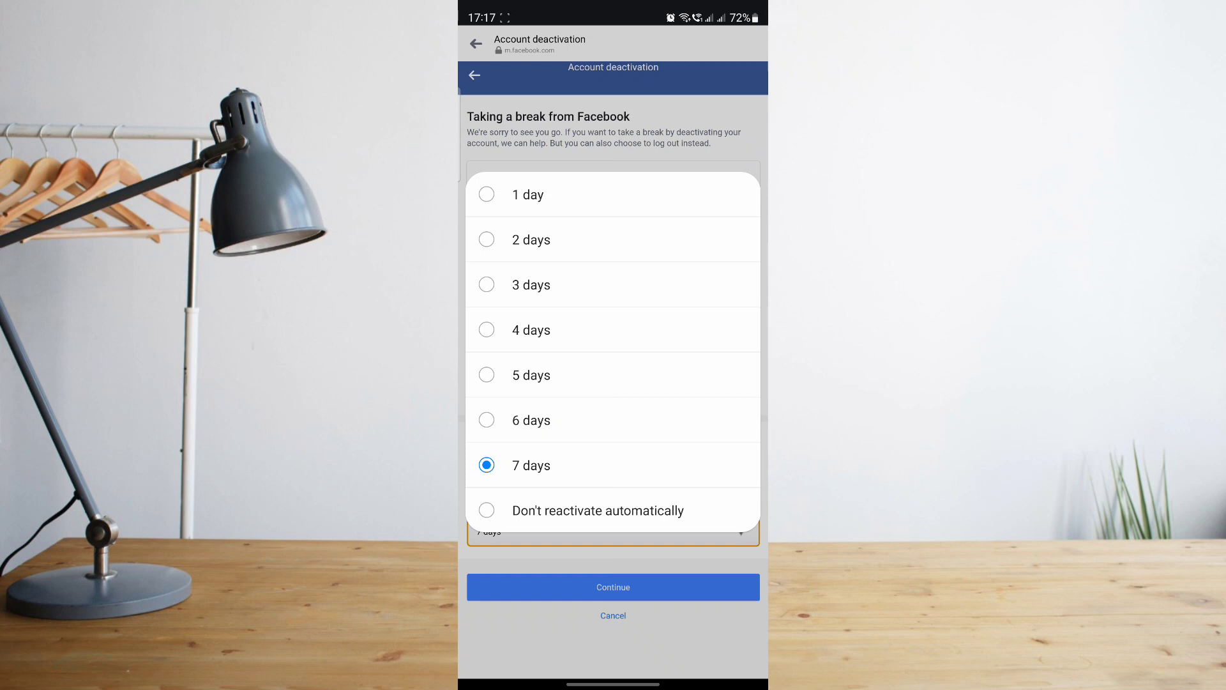
{"action": "left_click", "coordinate": [686, 116]}
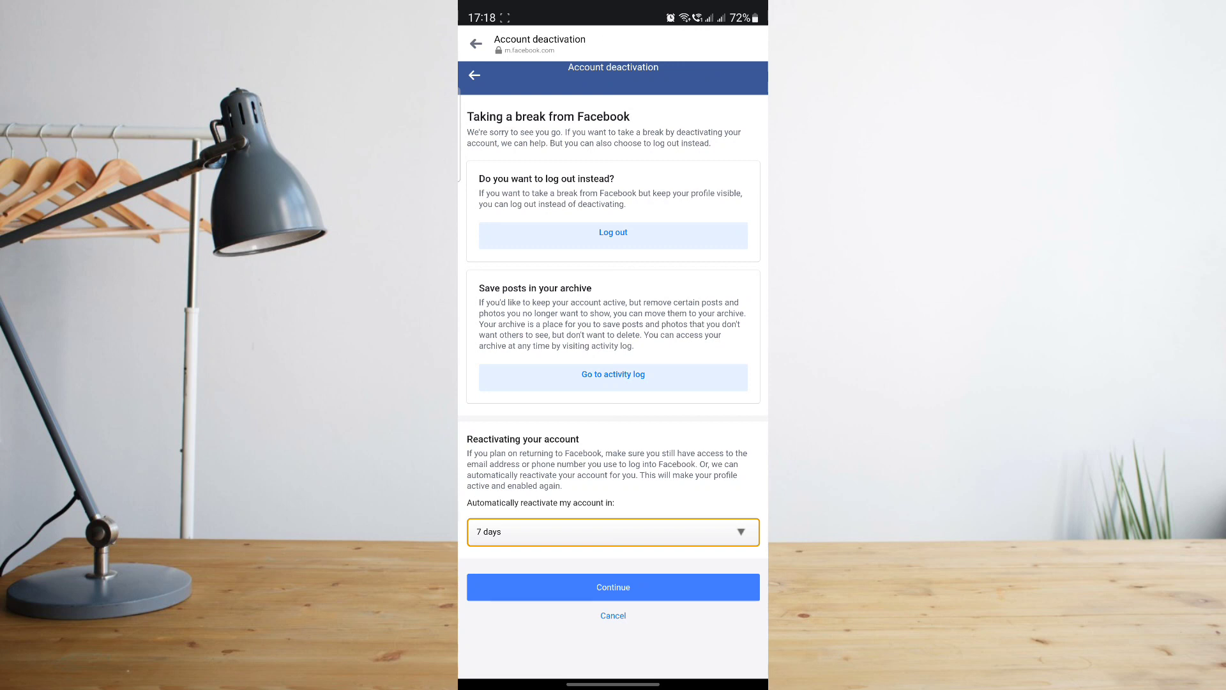
Back out of deactivation unsubmitted and exit Messenger to the home screen.
{"action": "left_click", "coordinate": [476, 43]}
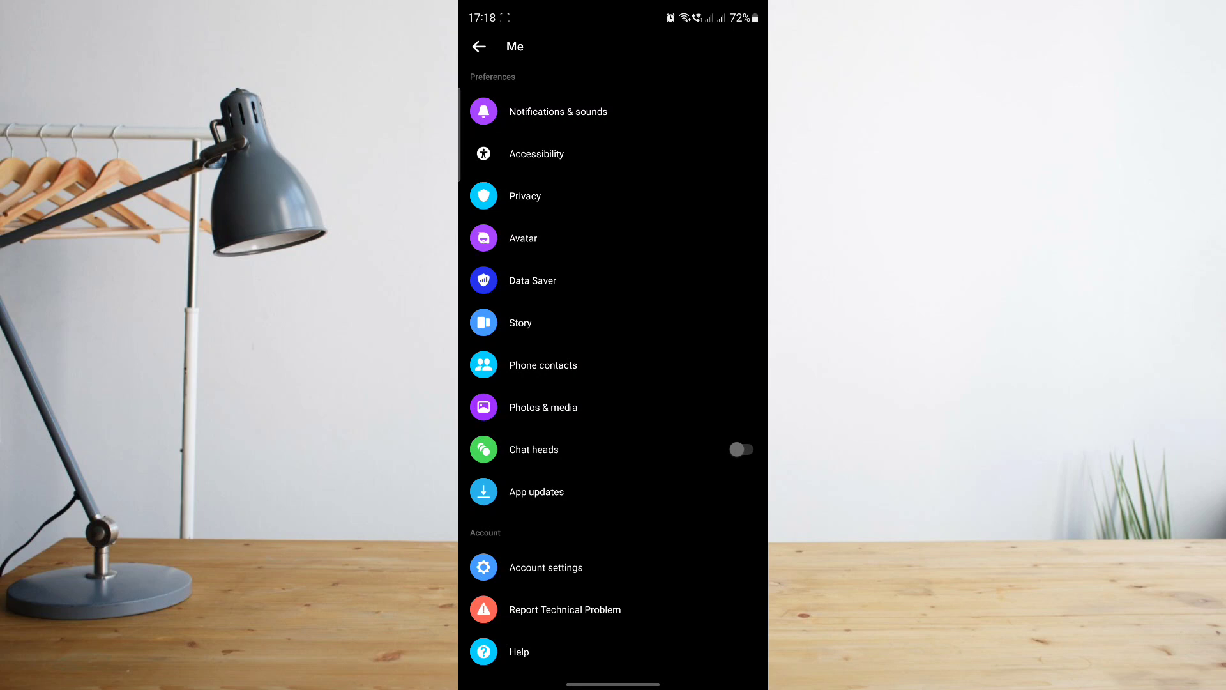
{"action": "mouse_move", "coordinate": [767, 370]}
{"action": "left_mouse_down"}
{"action": "mouse_move", "coordinate": [729, 369]}
{"action": "mouse_move", "coordinate": [728, 384]}
{"action": "left_mouse_up"}
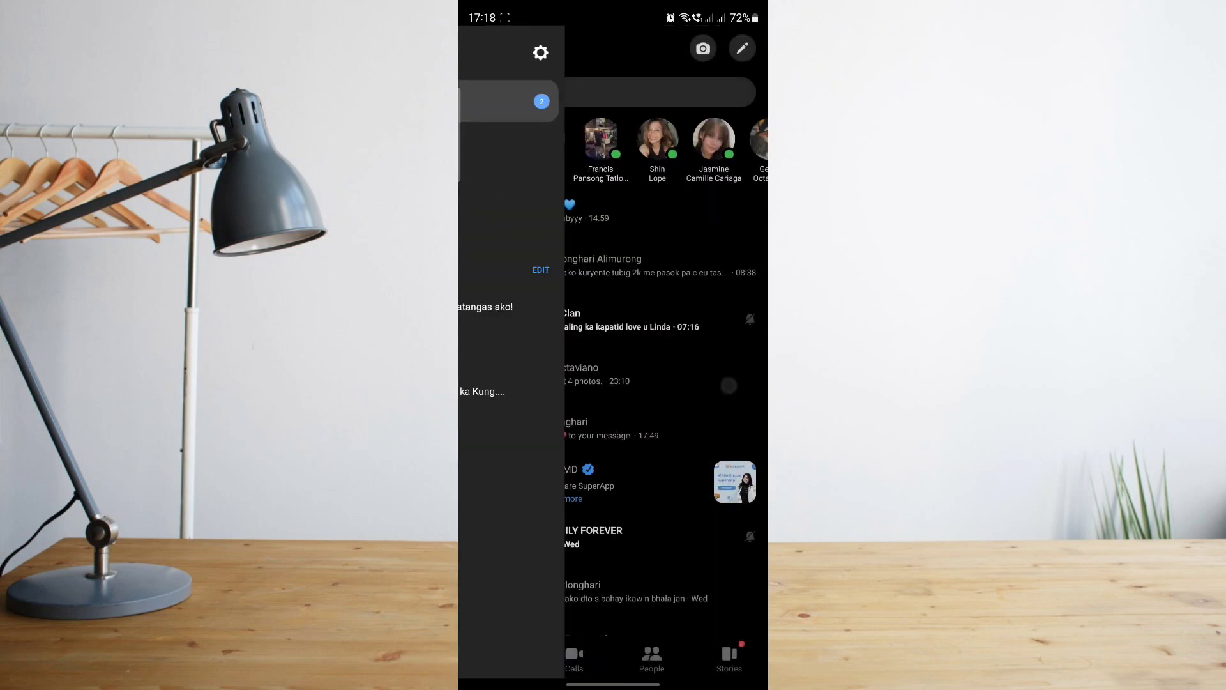
{"action": "left_click_drag", "start_coordinate": [613, 682], "coordinate": [613, 498]}
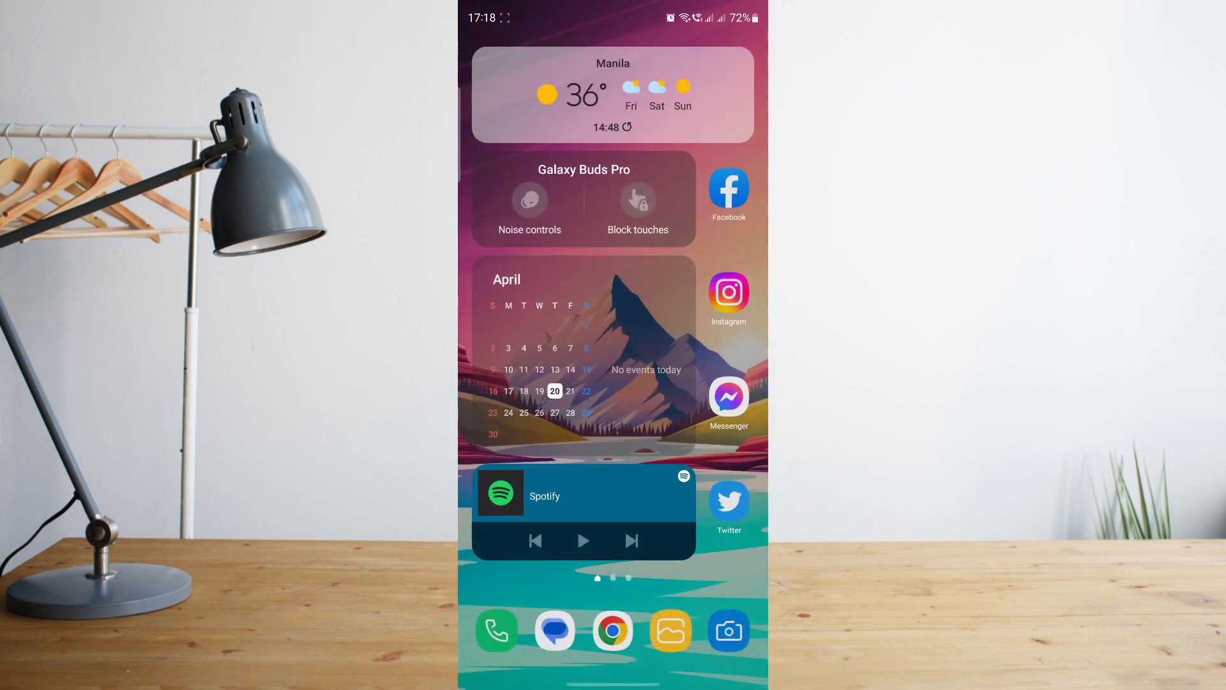